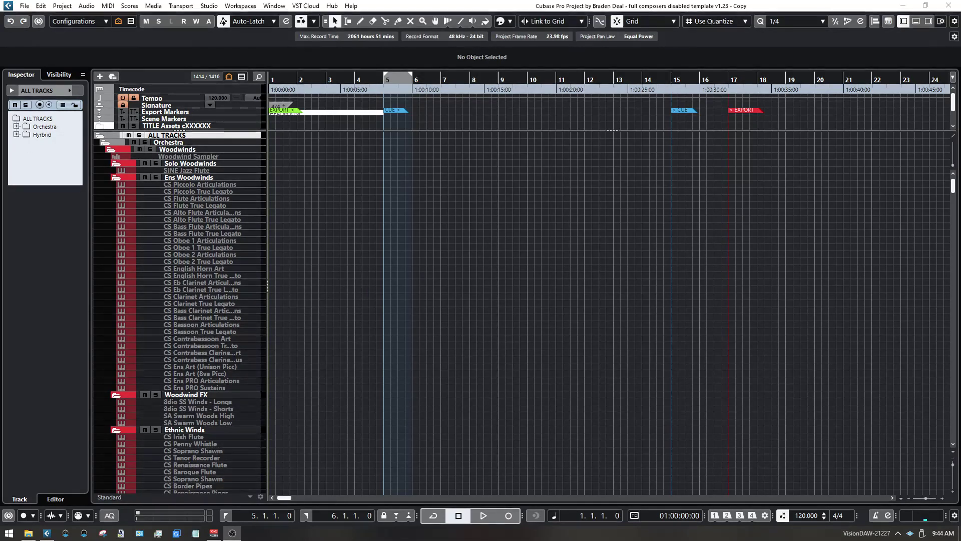
# Open the Profile Manager and examine the rename option for the active profile without changing its name
pyautogui.click(42, 6)
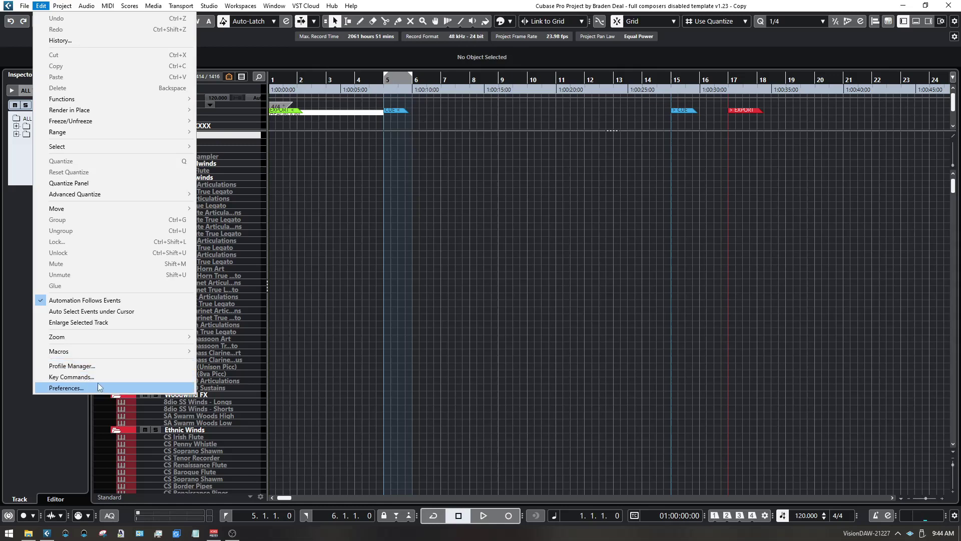
pyautogui.click(106, 368)
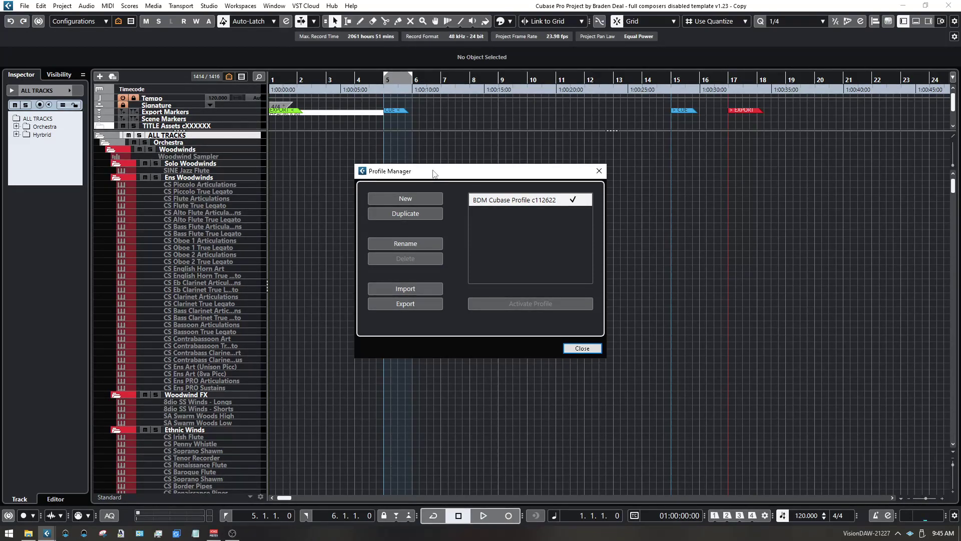
pyautogui.click(428, 244)
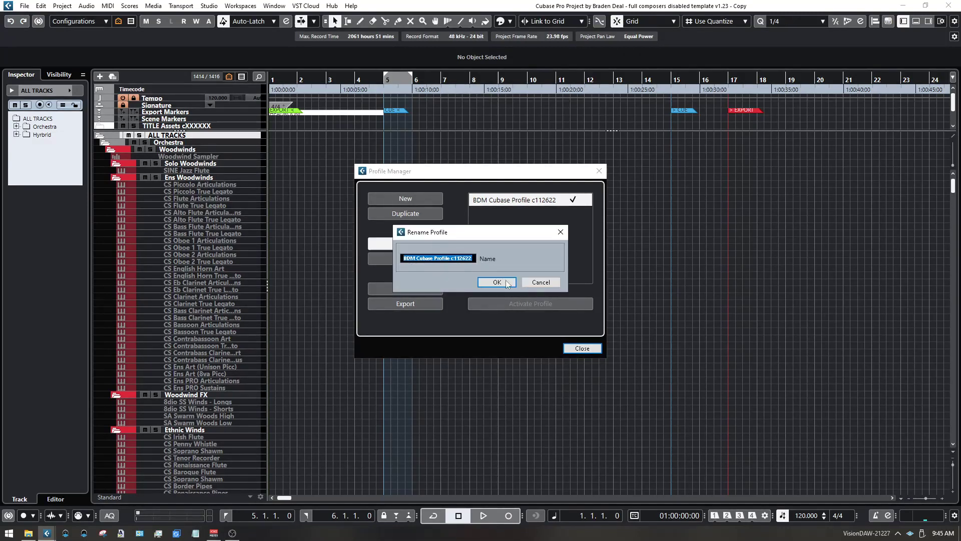
pyautogui.click(471, 259)
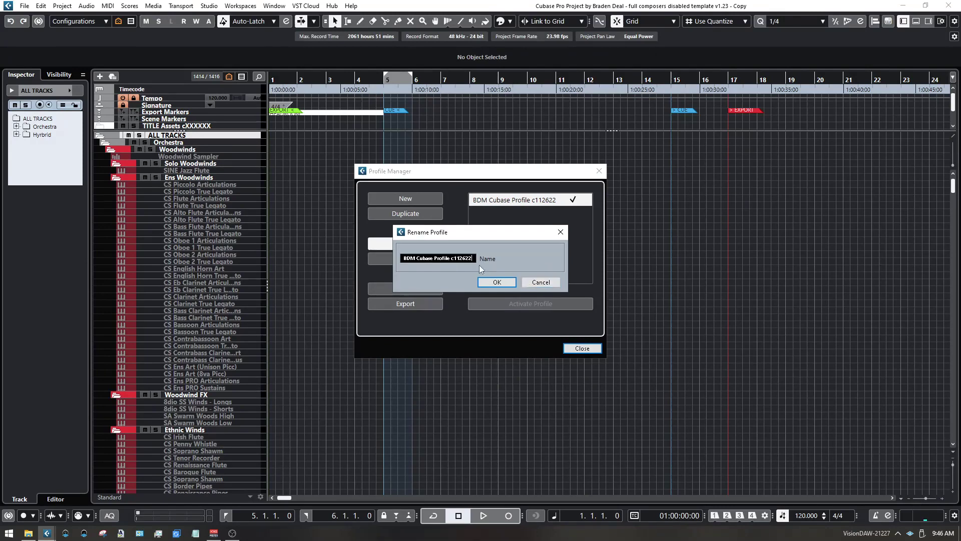
pyautogui.click(551, 281)
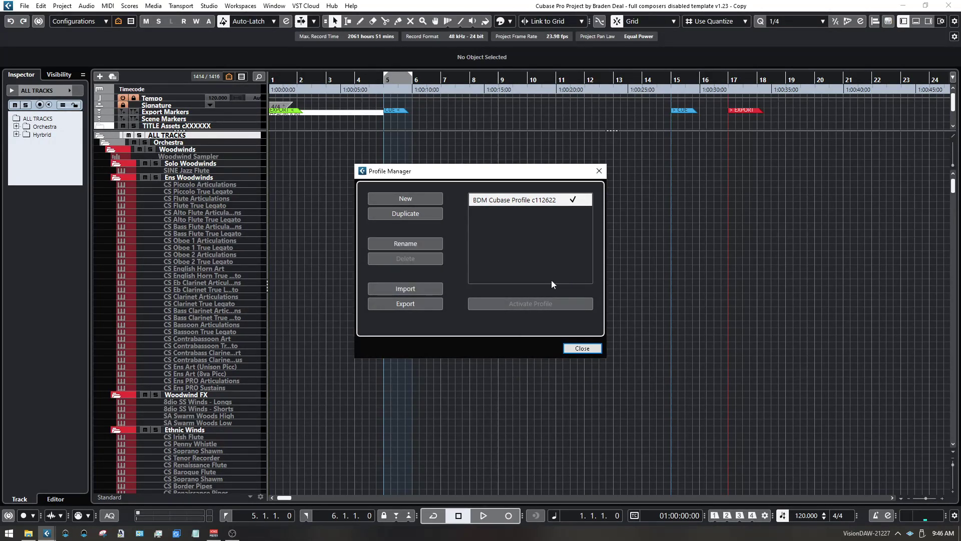
# Examine the export location and file name offered for the active profile, leaving the Profile Manager without exporting
pyautogui.click(419, 310)
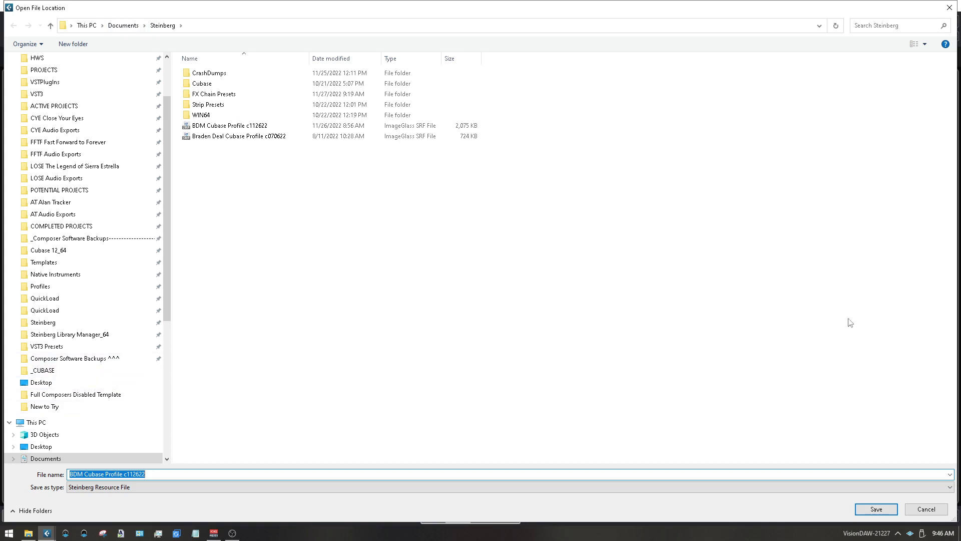
pyautogui.click(947, 9)
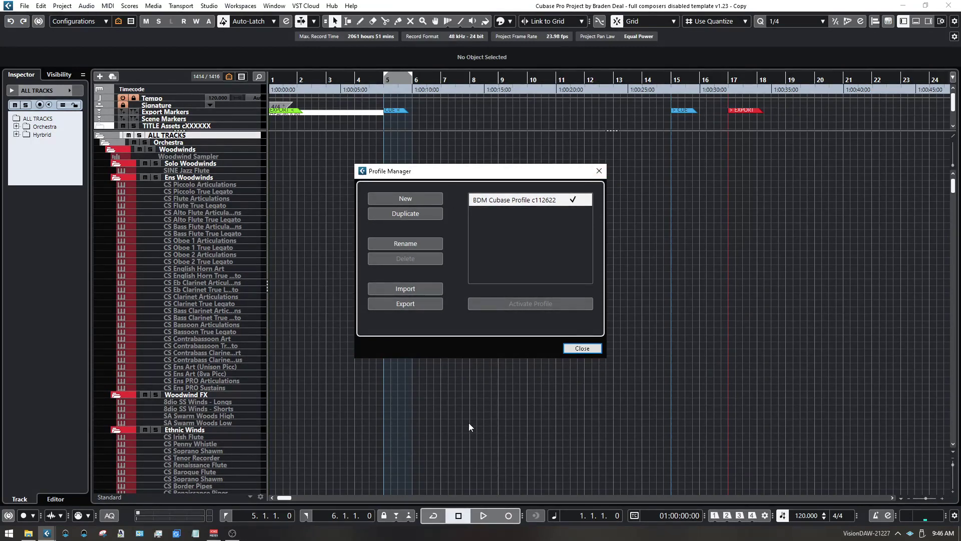
pyautogui.click(599, 170)
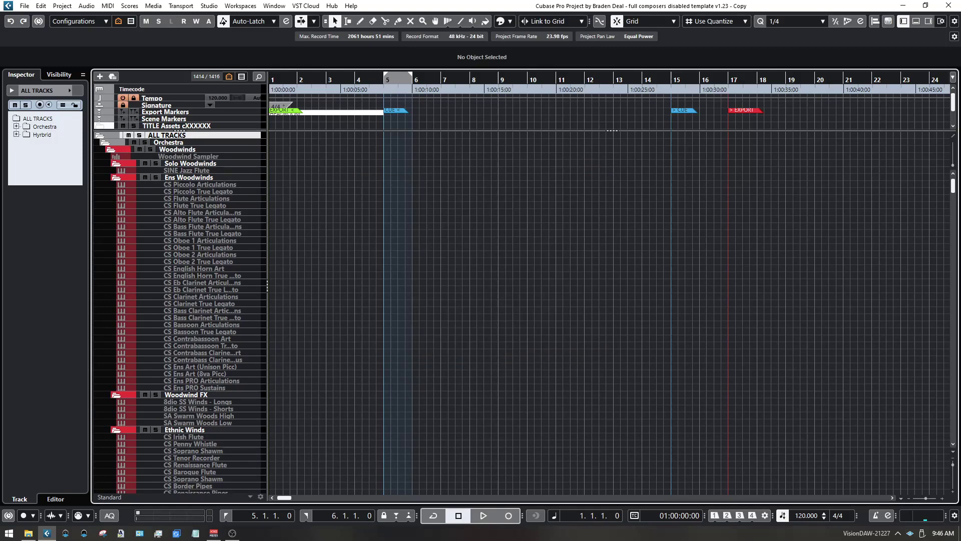
# Try to save the key commands as a preset named "BDM Key Commands c64654", and leave the Key Commands window
pyautogui.click(41, 6)
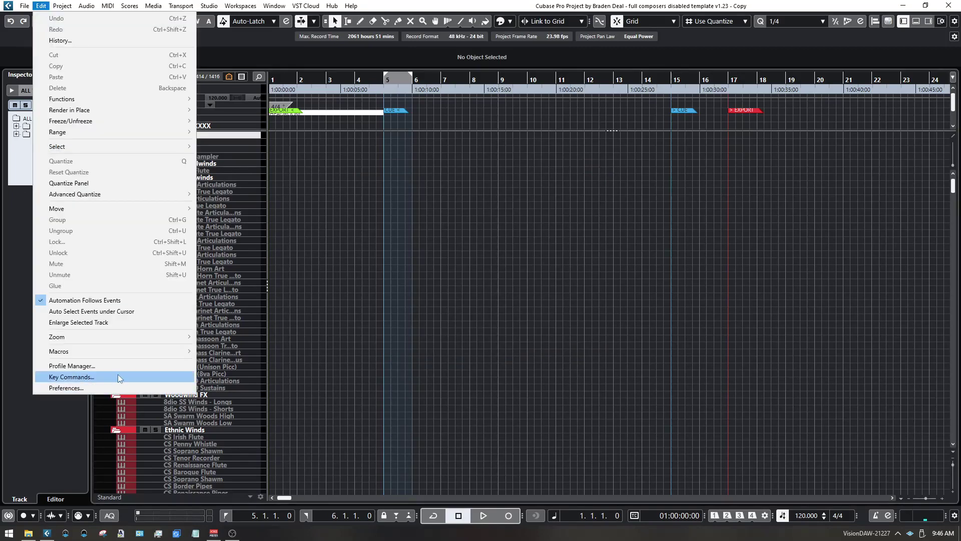
pyautogui.click(119, 376)
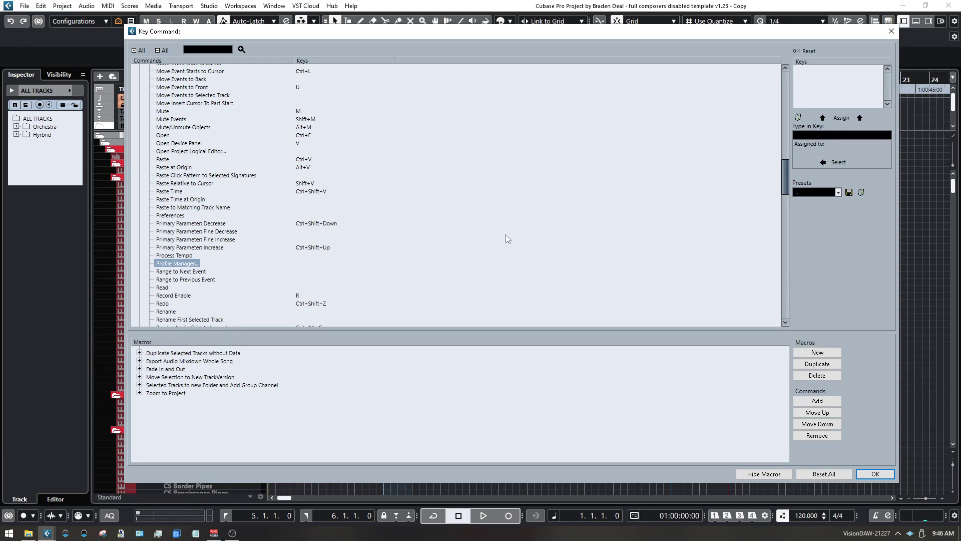
pyautogui.scroll(-2, 500, 252)
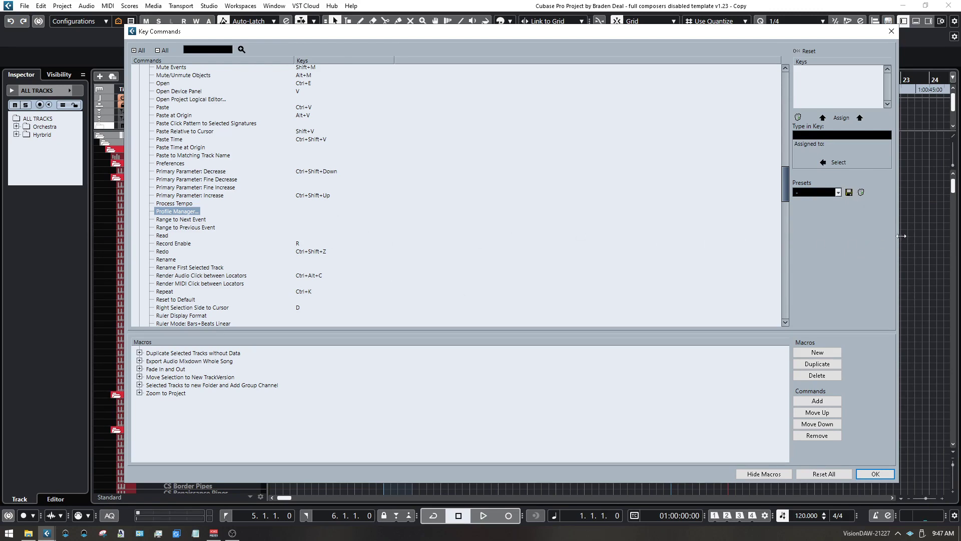
pyautogui.click(848, 193)
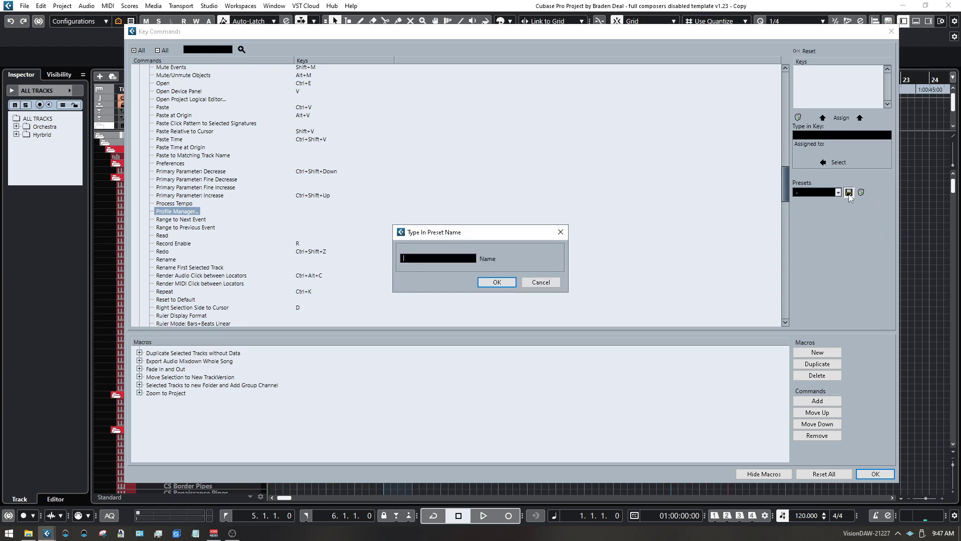
pyautogui.write('BDM Key Commands c64654')
pyautogui.click(550, 282)
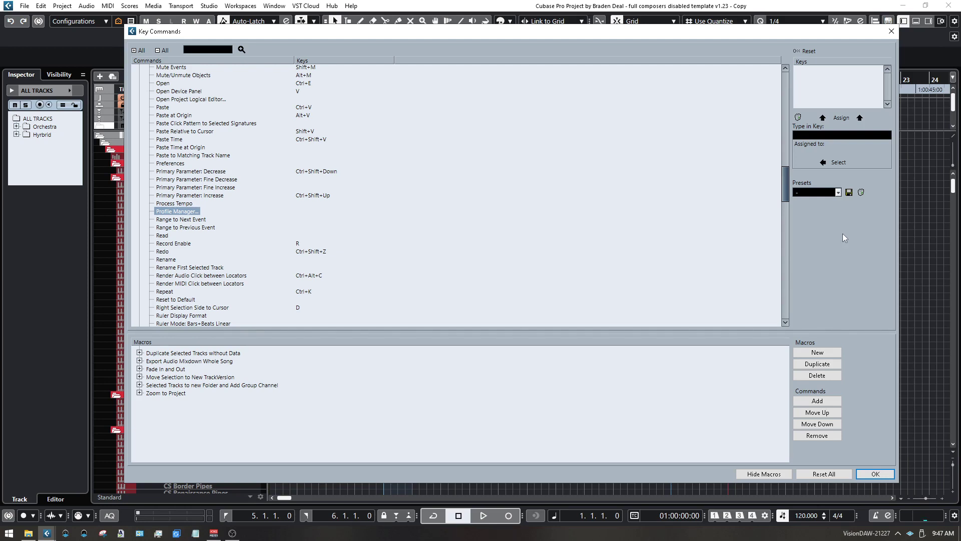
pyautogui.click(891, 31)
# Open the Preferences and examine the preset list and the naming prompt for saving a preference preset, then cancel
pyautogui.click(44, 7)
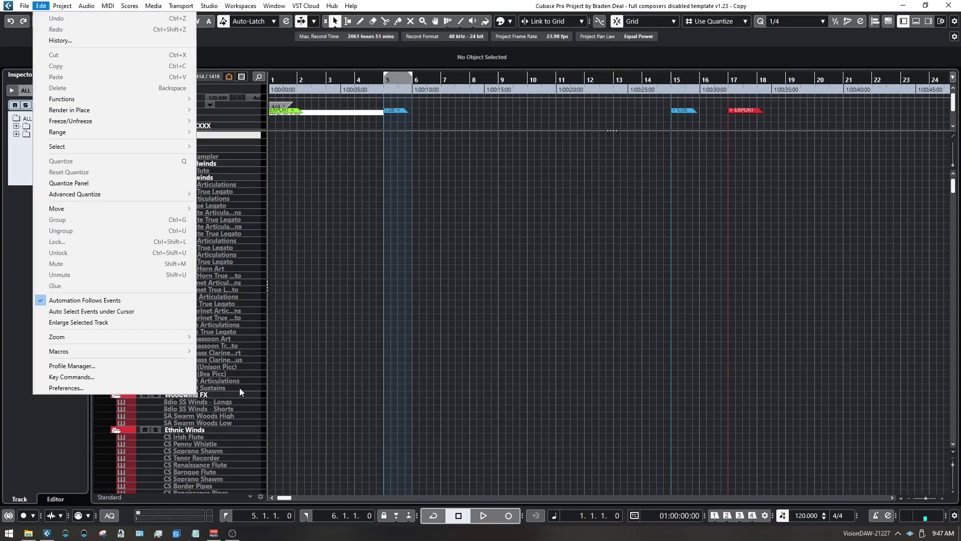
pyautogui.click(104, 380)
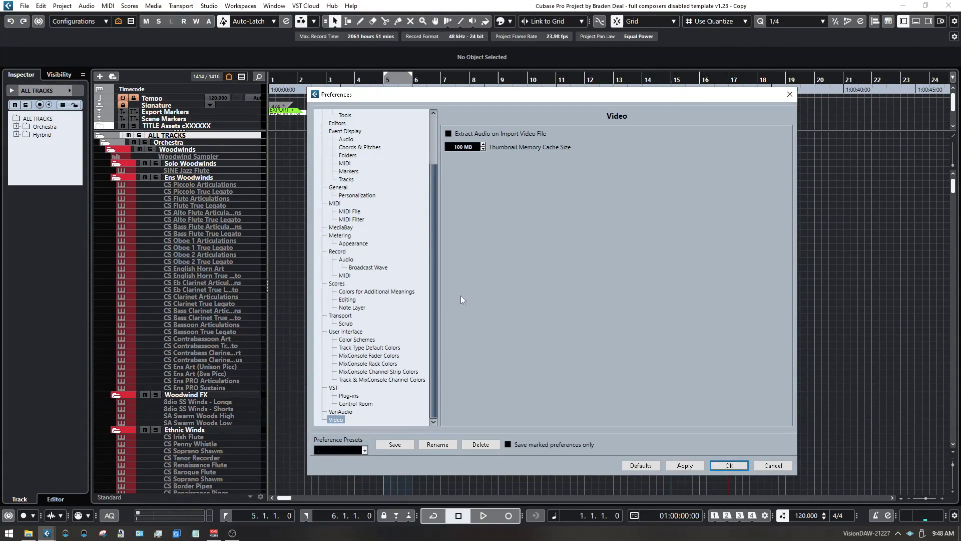
pyautogui.click(365, 451)
pyautogui.click(365, 449)
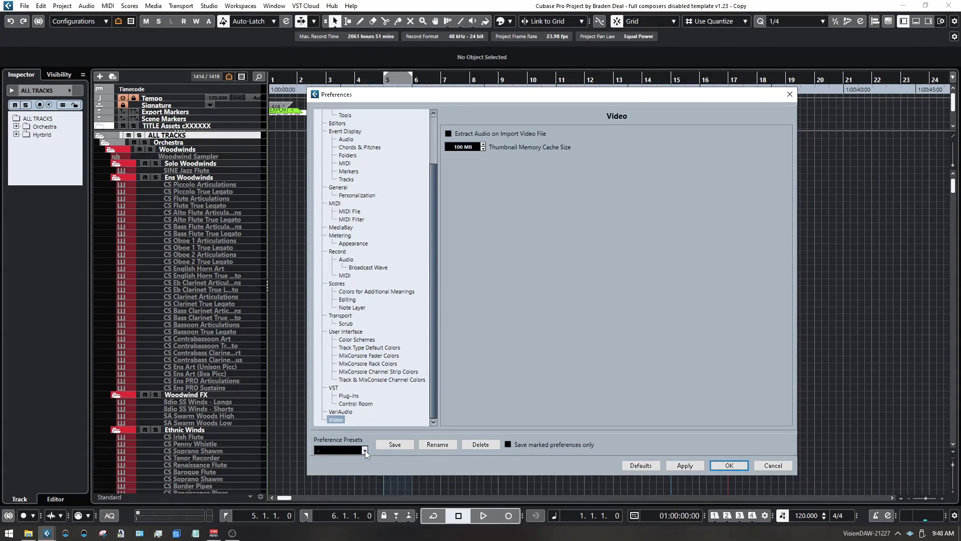
pyautogui.click(395, 444)
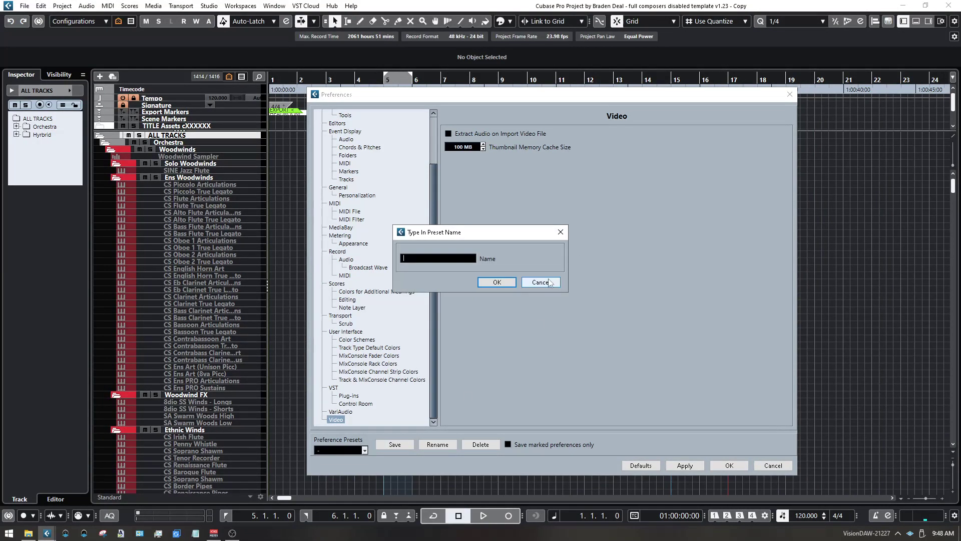
pyautogui.click(525, 282)
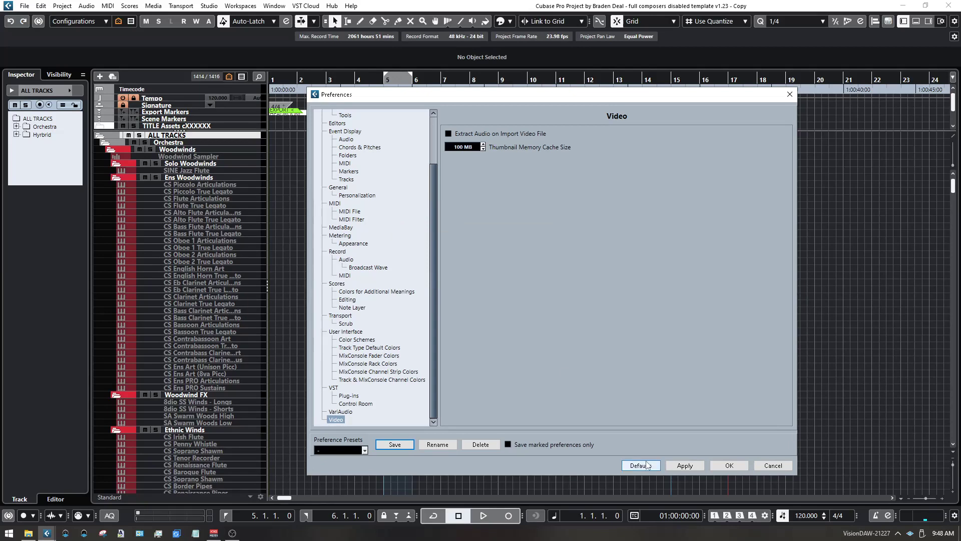
pyautogui.click(767, 466)
# Switch the VST Plug-in Manager from the EQ collection to Default and look through the VST effects list
pyautogui.click(209, 5)
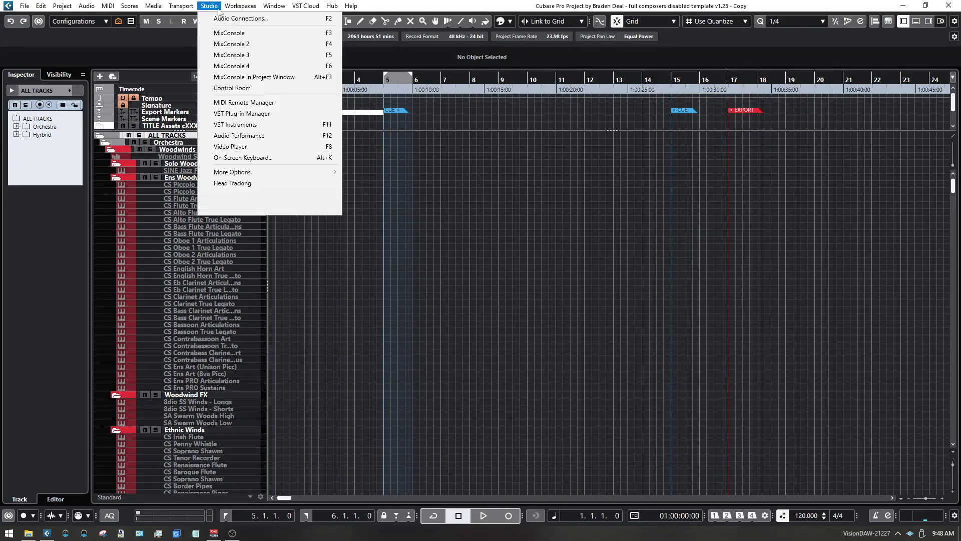
pyautogui.click(263, 114)
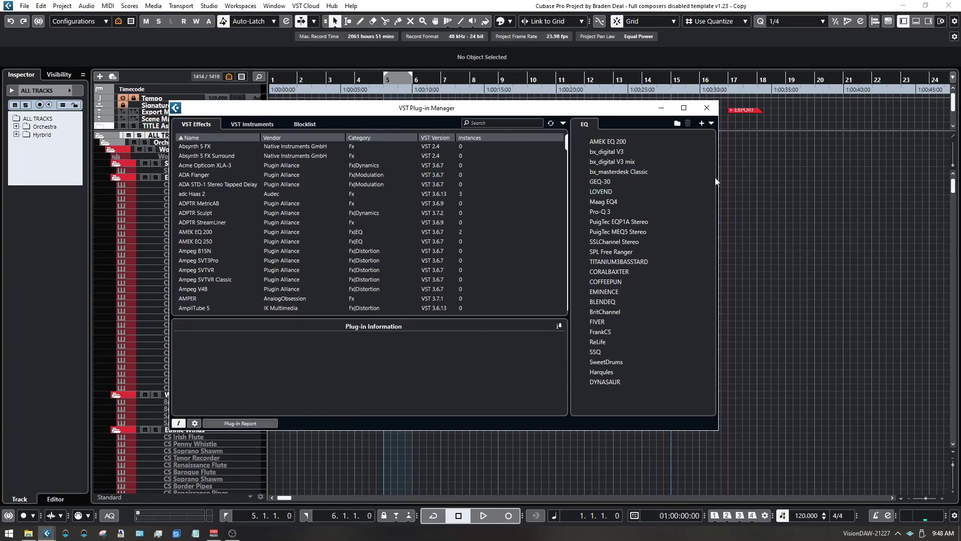
pyautogui.click(712, 123)
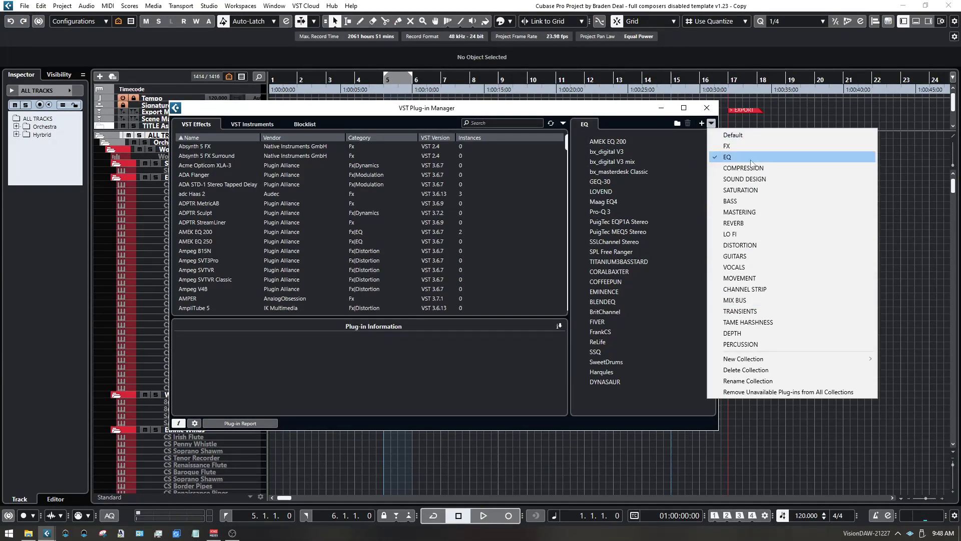
pyautogui.click(749, 141)
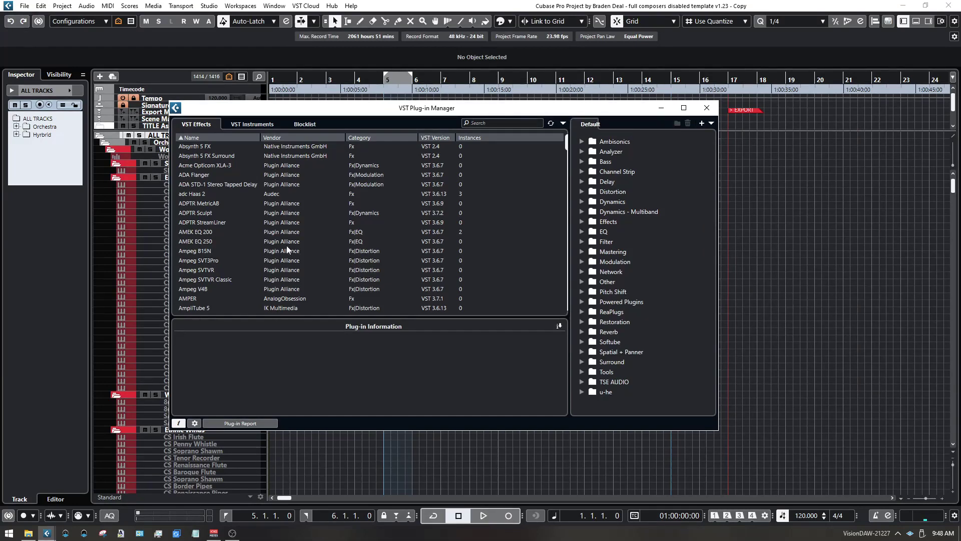
pyautogui.scroll(-10, 308, 260)
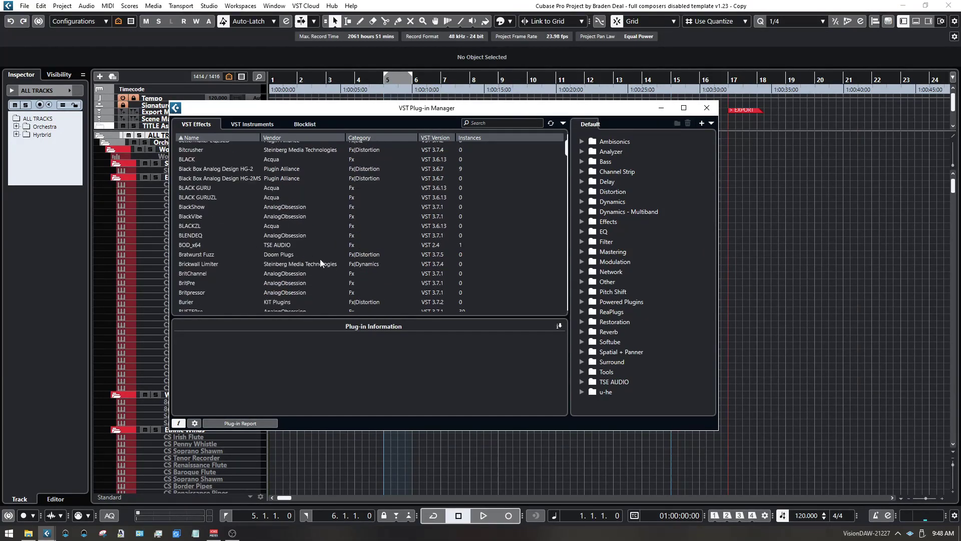
pyautogui.scroll(-6, 320, 260)
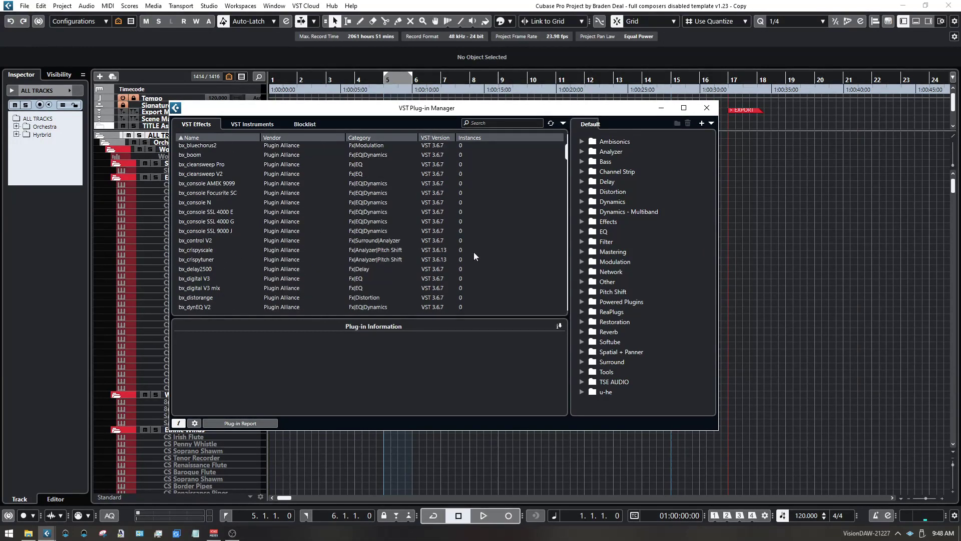
pyautogui.scroll(-10, 474, 251)
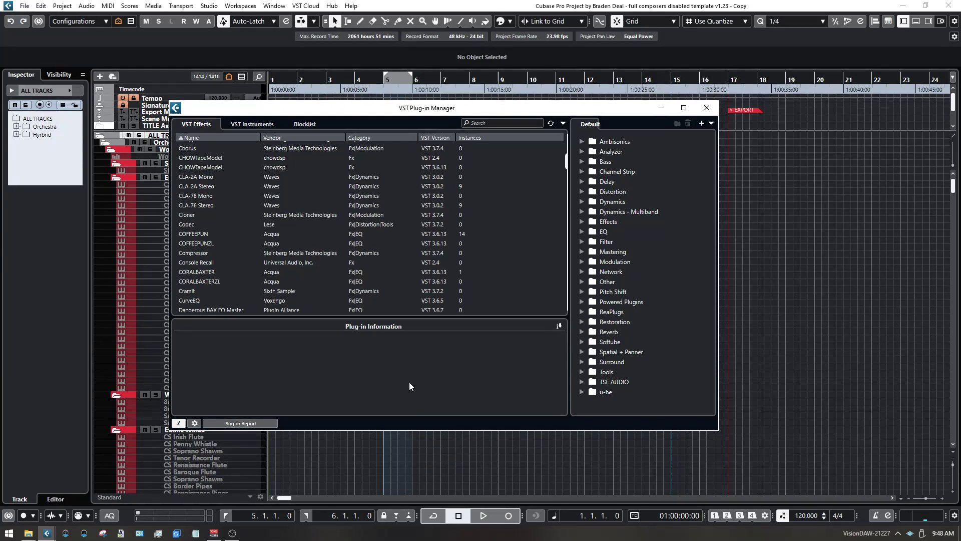
pyautogui.scroll(10, 328, 272)
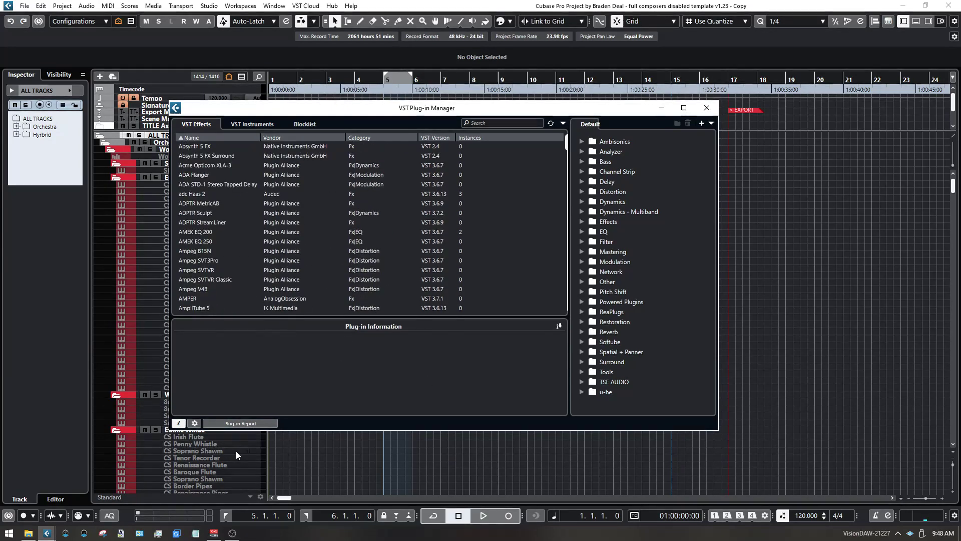
# Examine the save options for a plug-in report, and leave the VST Plug-in Manager without saving one
pyautogui.click(266, 422)
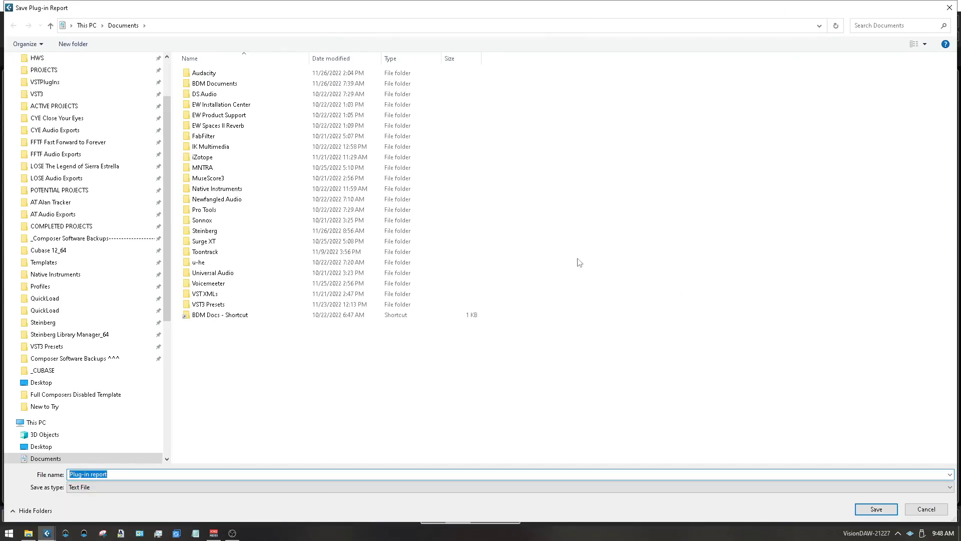
pyautogui.click(949, 8)
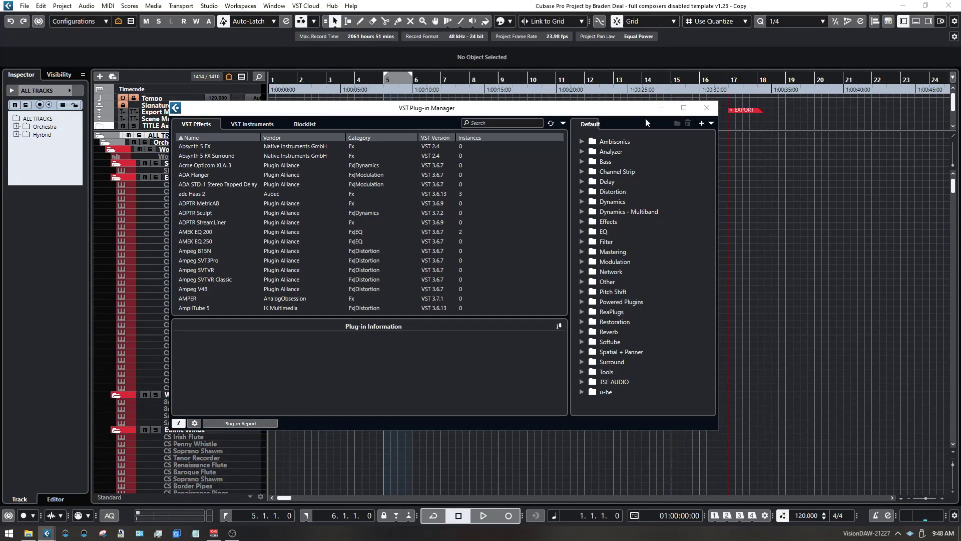
pyautogui.click(706, 113)
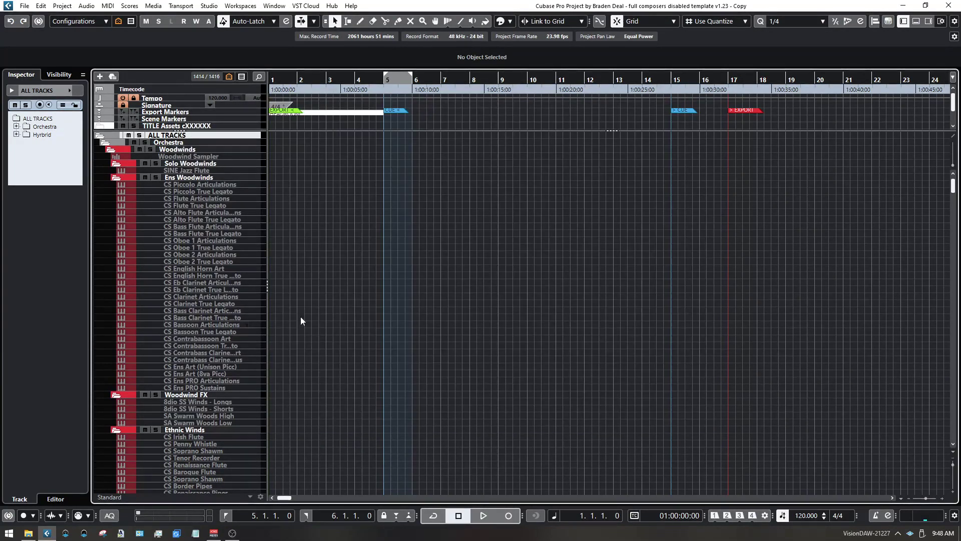